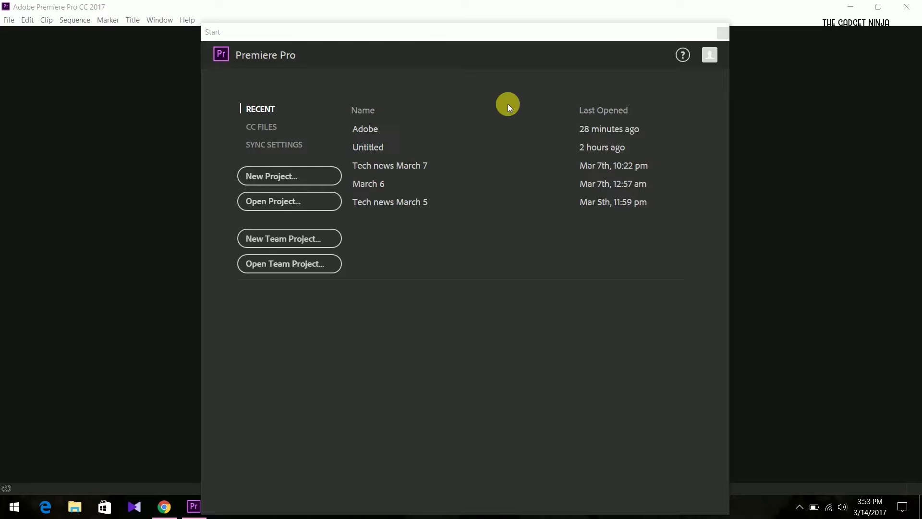
- Create a new project saved in the Desktop\Video\Rolls folder
left_click(294, 176)
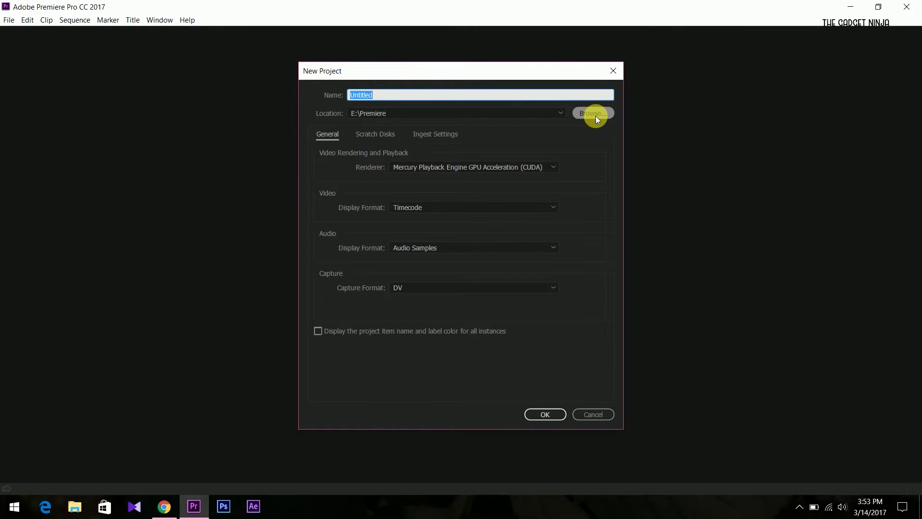
left_click(594, 113)
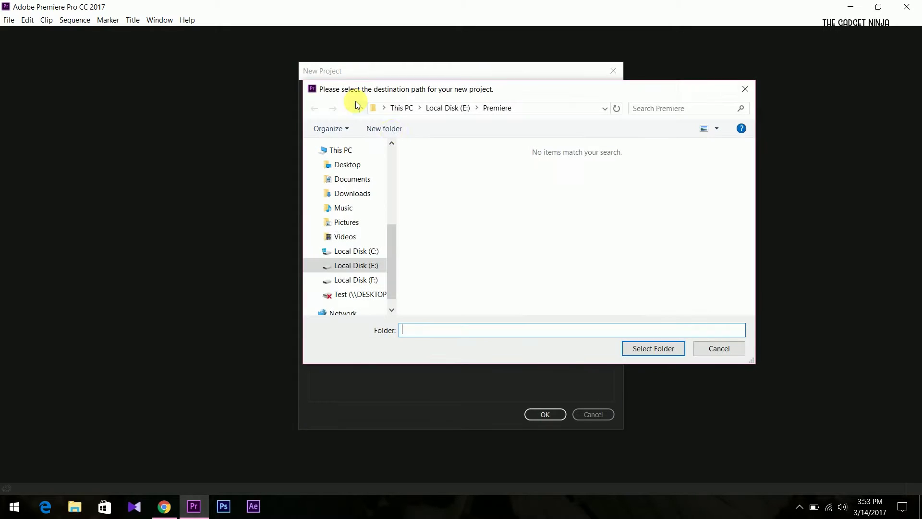
left_click(355, 165)
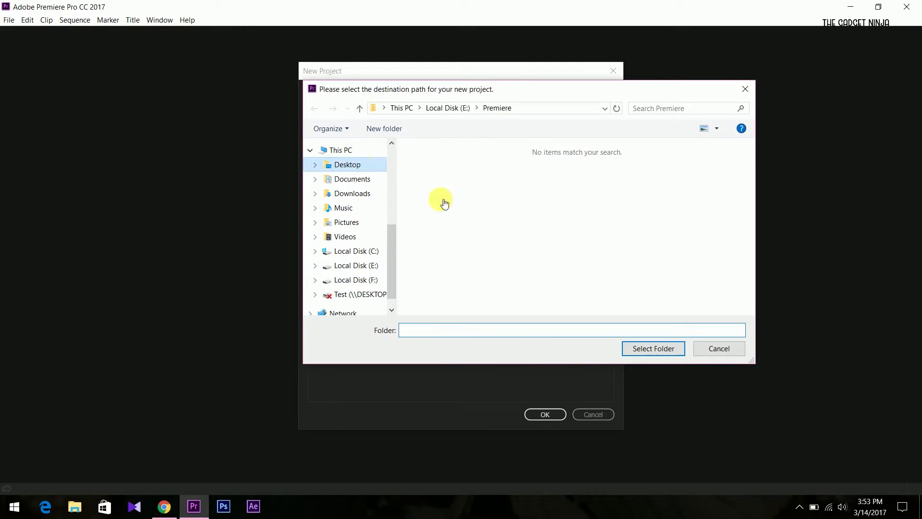
double_click(502, 180)
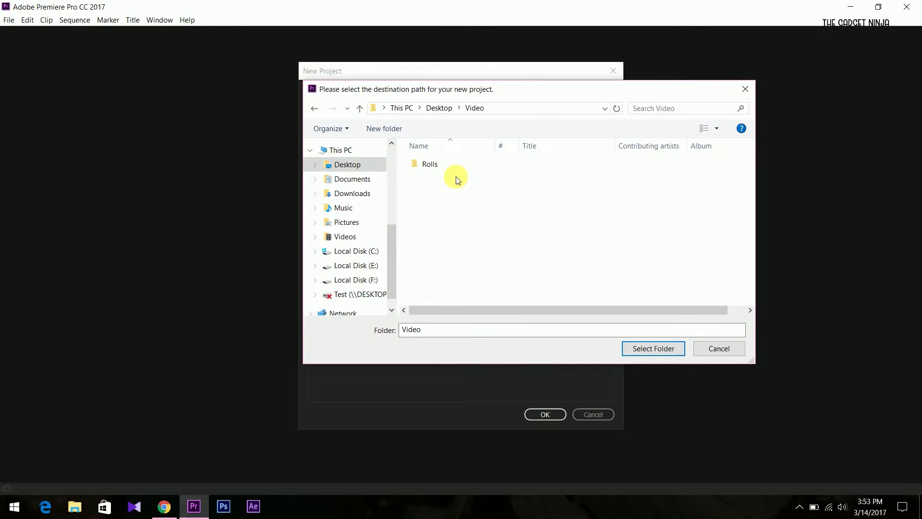
left_click(431, 164)
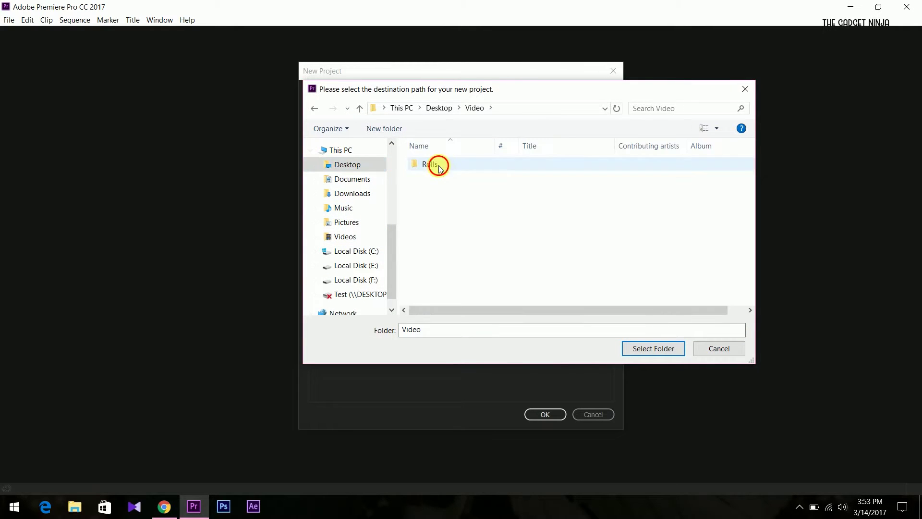
left_click(653, 351)
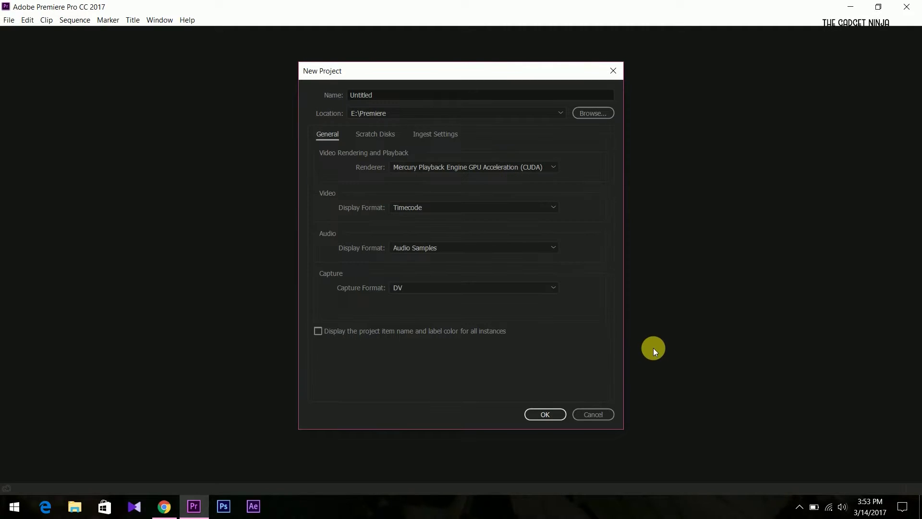
left_click(554, 415)
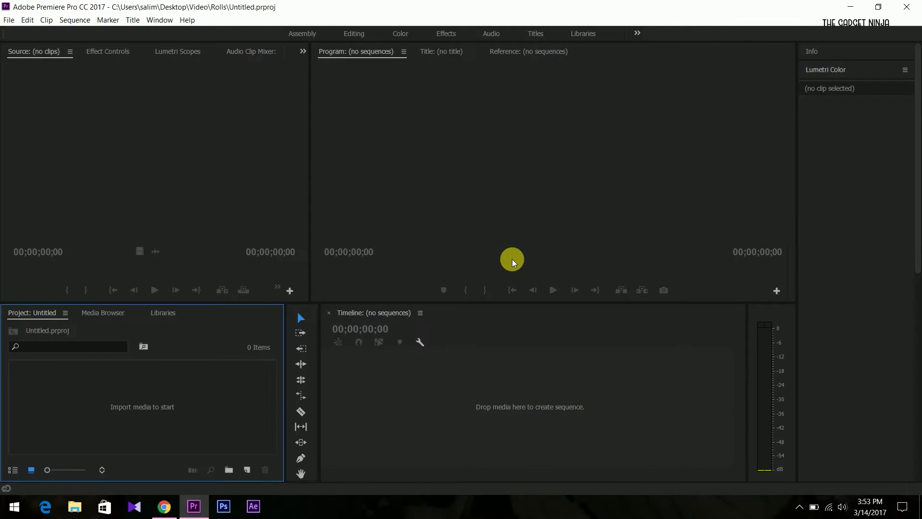
- Bring the File Explorer window to the front
left_click(77, 505)
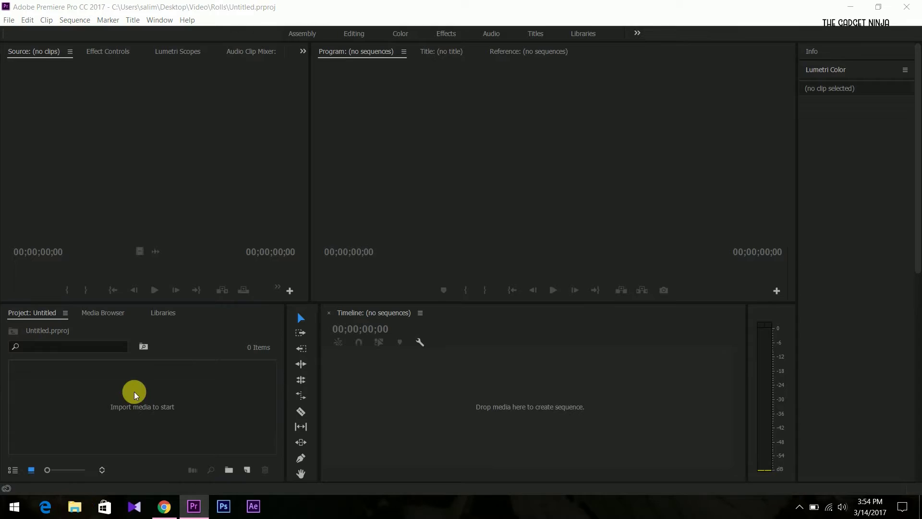
- Browse File Explorer to the Desktop\Video\Rolls folder
left_click(74, 507)
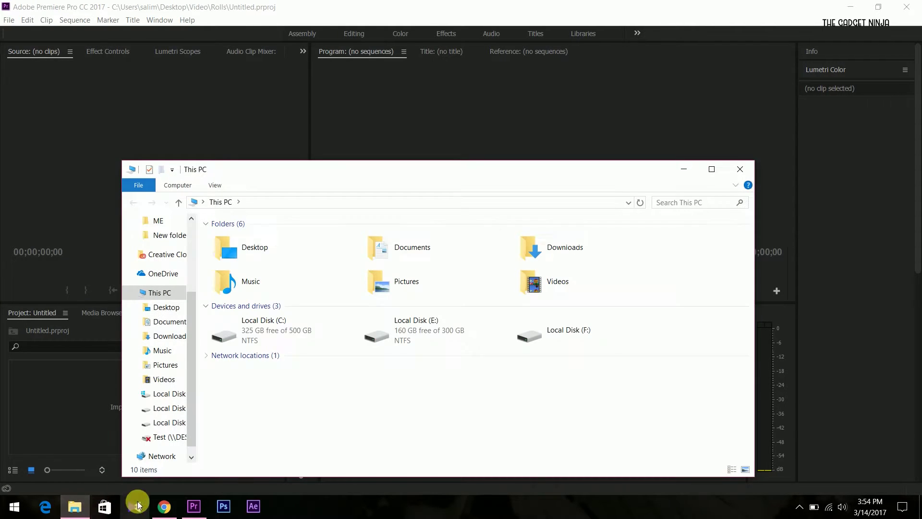
double_click(281, 249)
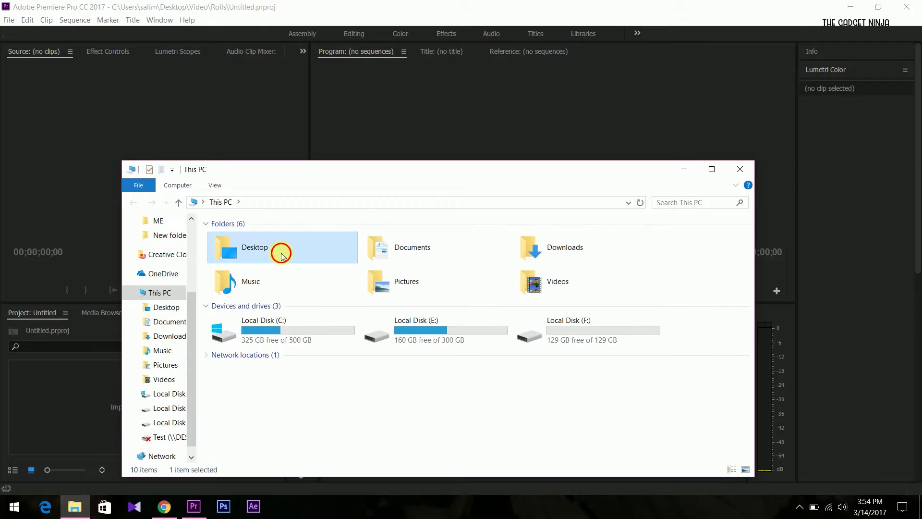
double_click(319, 258)
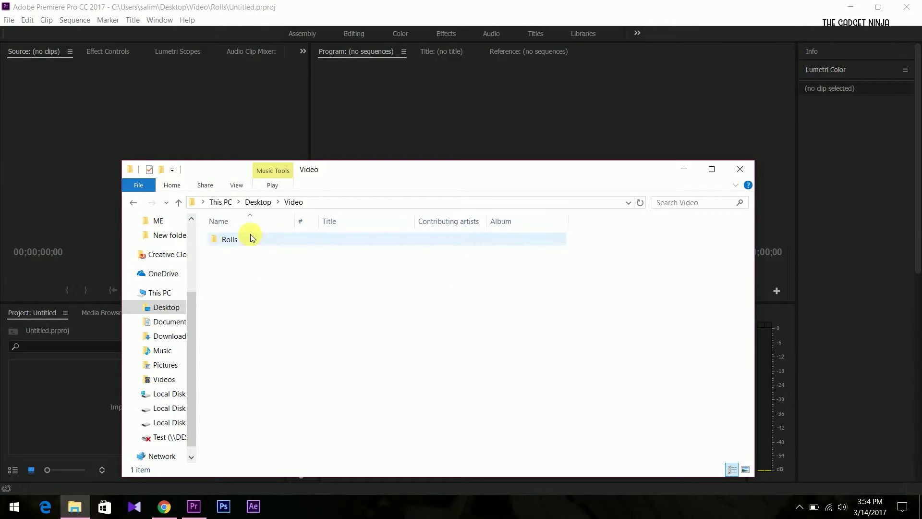
left_click(248, 241)
double_click(247, 241)
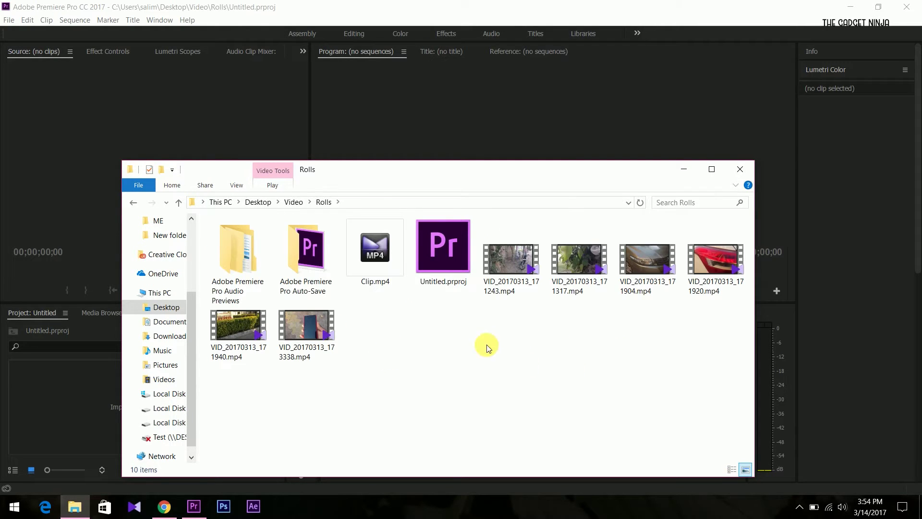
- Select only the six VID_20170313 videos and drag them into Premiere's Project panel
key("ctrl+a")
left_click(375, 252, "ctrl")
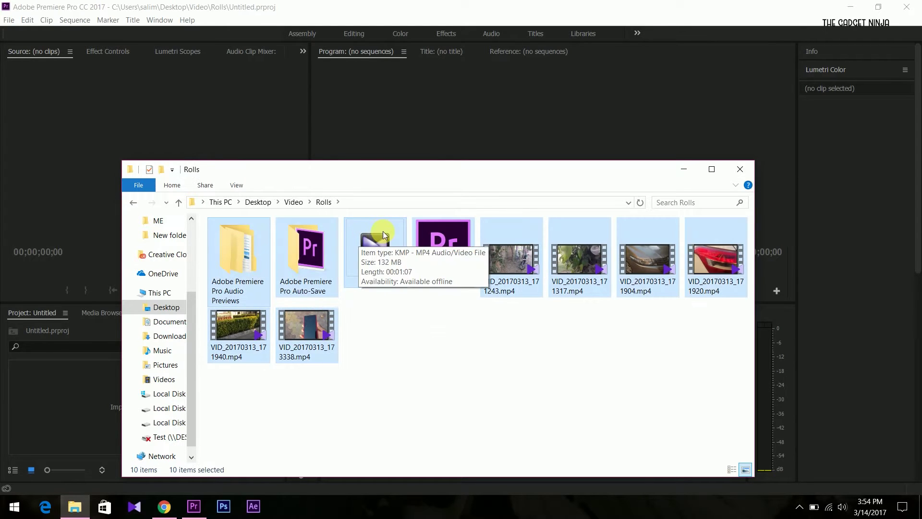
left_click(252, 259, "ctrl")
left_click(288, 257, "ctrl")
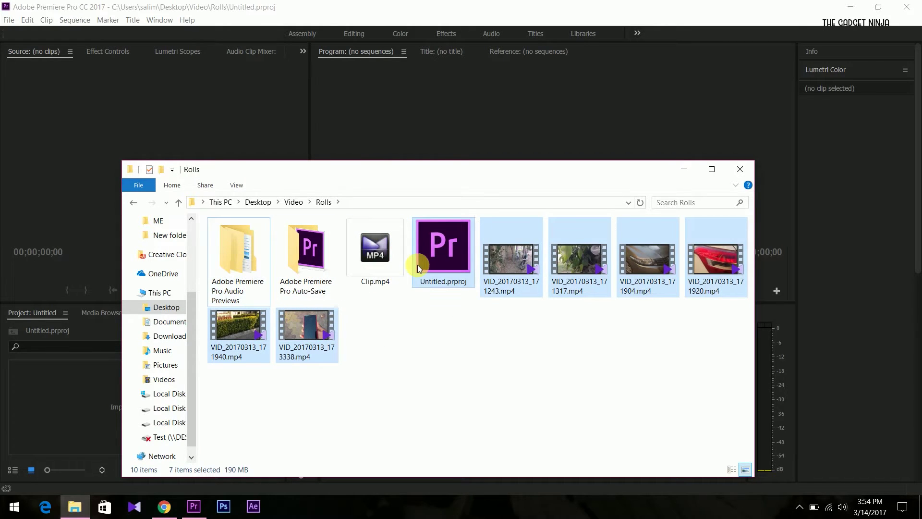
left_click(438, 255, "ctrl")
left_click_drag(540, 278, 88, 390)
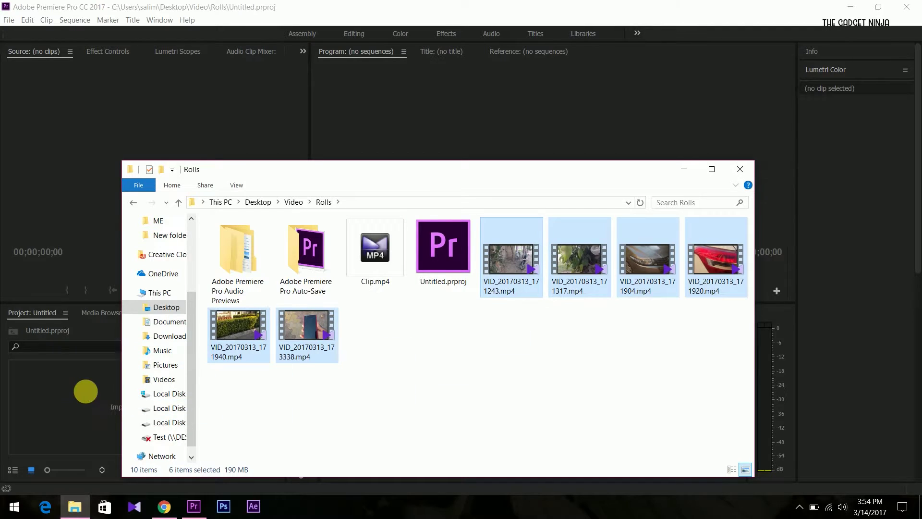
- Return to Premiere and save the project holding the six imported clips
left_click(370, 4)
scroll(195, 390, "up", 1)
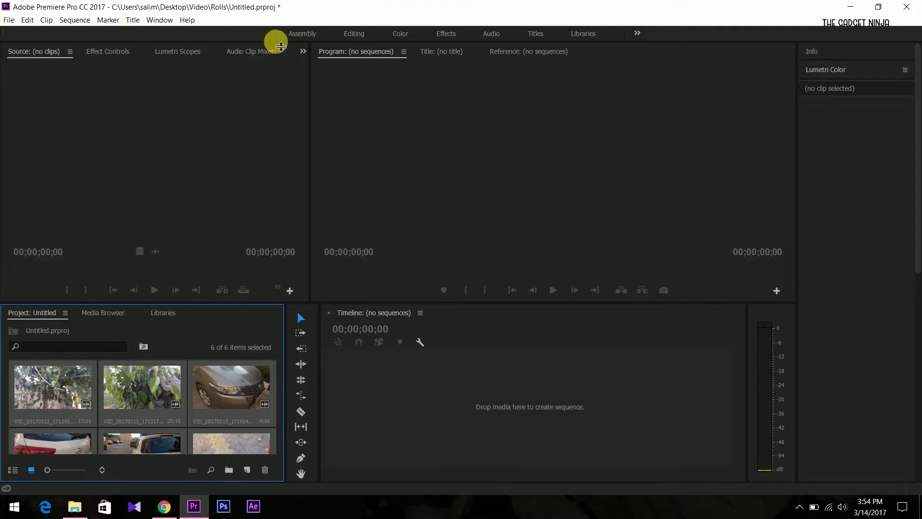
key("ctrl+s")
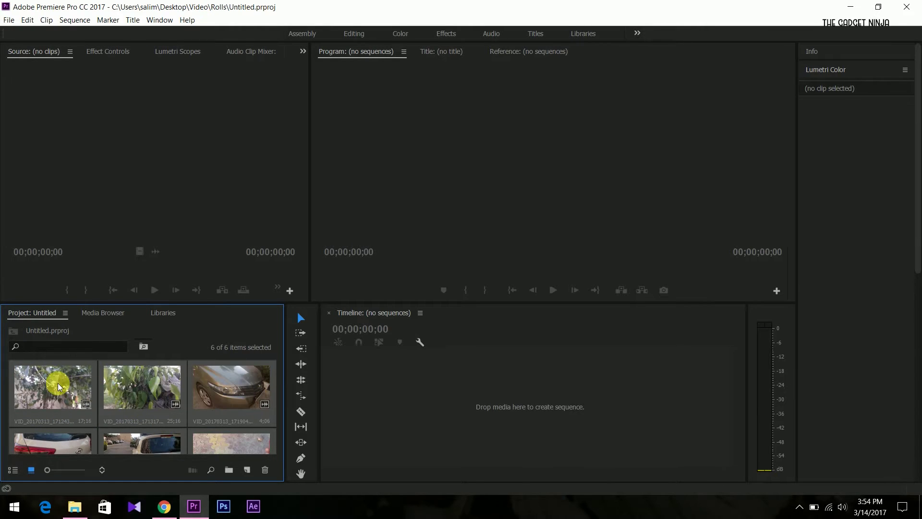
- Preview clips in the Source monitor, then put VID_20170313_171243.mp4 on the timeline as a new sequence
left_click_drag(58, 386, 70, 188)
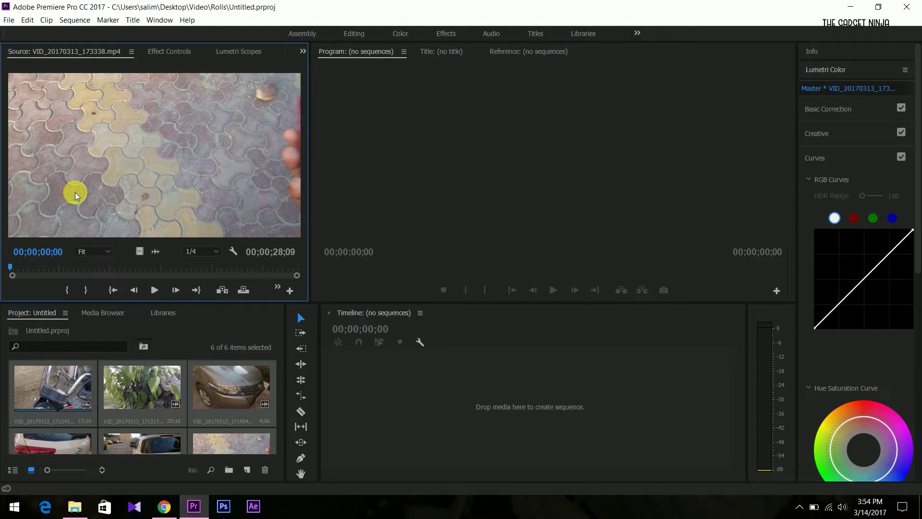
left_click_drag(53, 386, 57, 159)
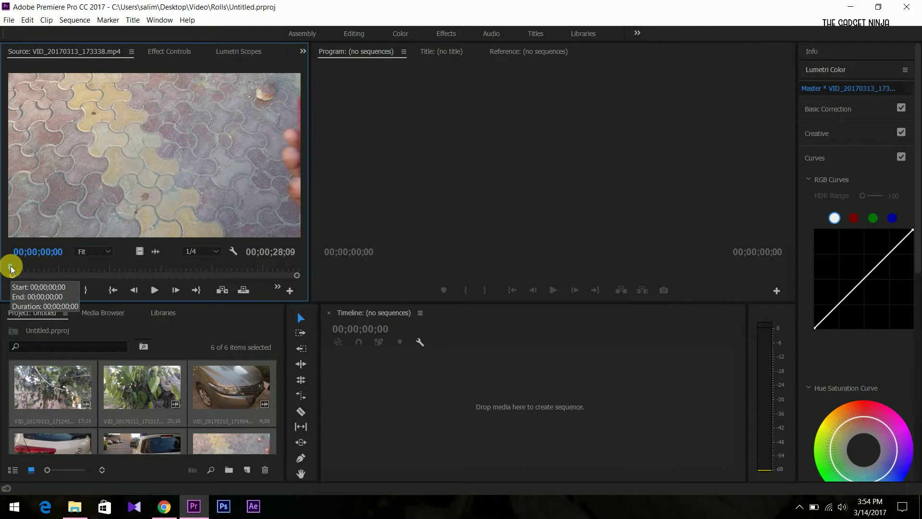
mouse_move(12, 269)
left_mouse_down()
mouse_move(284, 274)
mouse_move(3, 274)
left_mouse_up()
left_click_drag(68, 387, 88, 182)
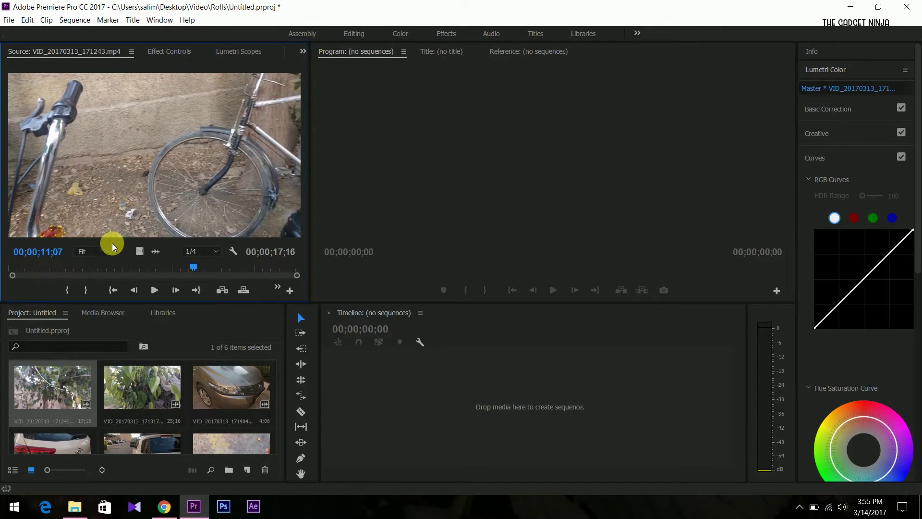
left_click_drag(193, 264, 4, 258)
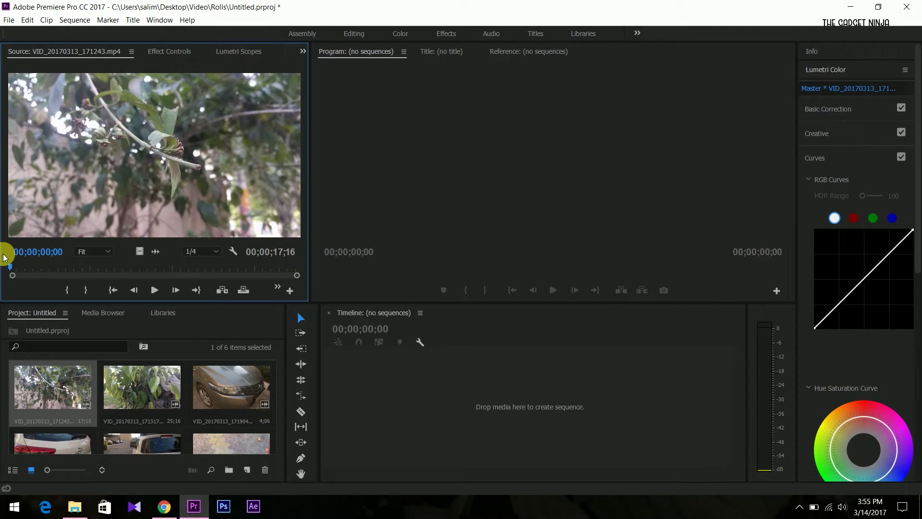
left_click_drag(123, 113, 370, 412)
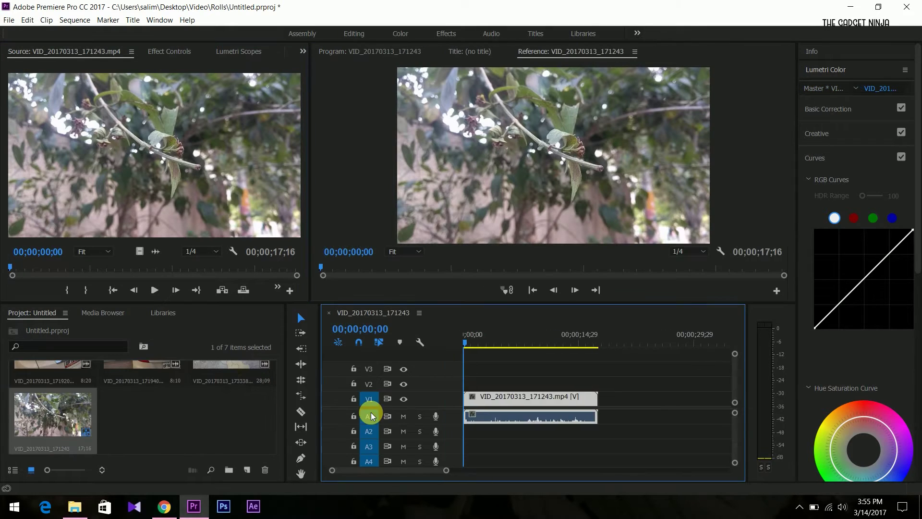
- Append three more phone clips to V1, ending with VID_20170313_173338
scroll(181, 391, "up", 2)
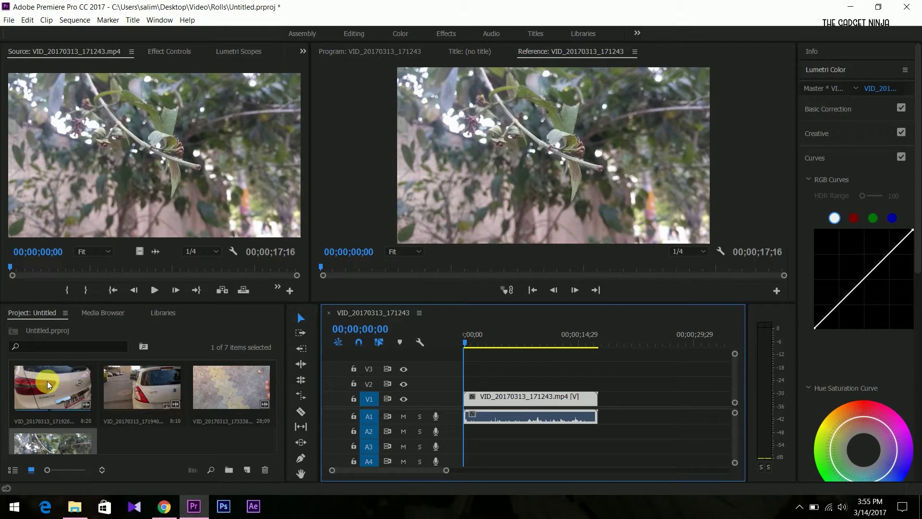
left_click(48, 384)
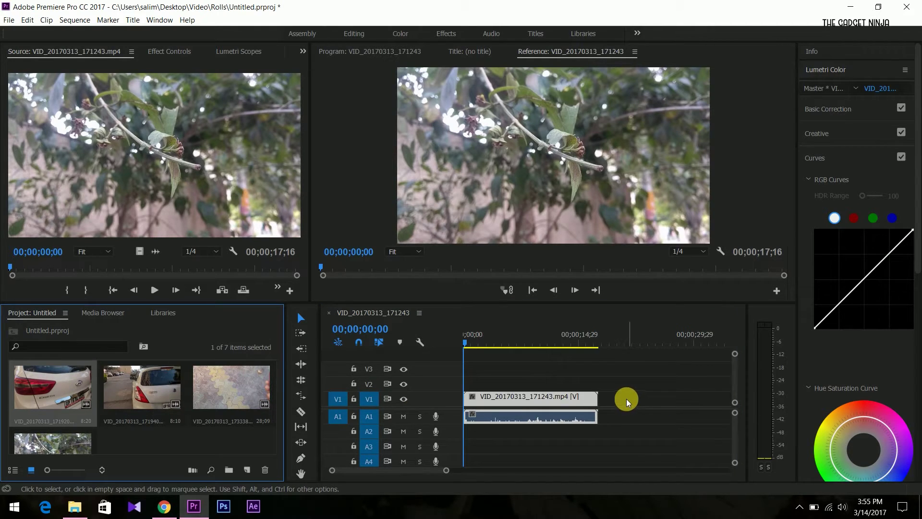
left_click_drag(60, 388, 573, 396)
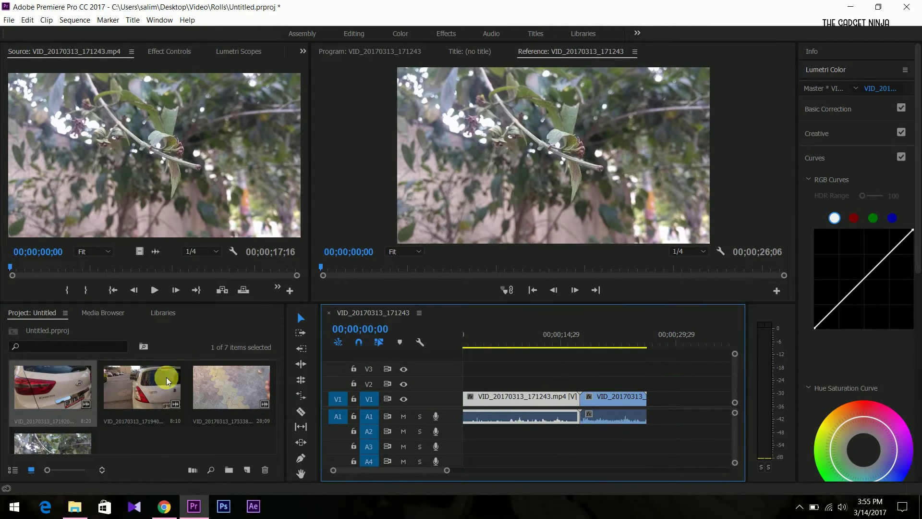
left_click(148, 394)
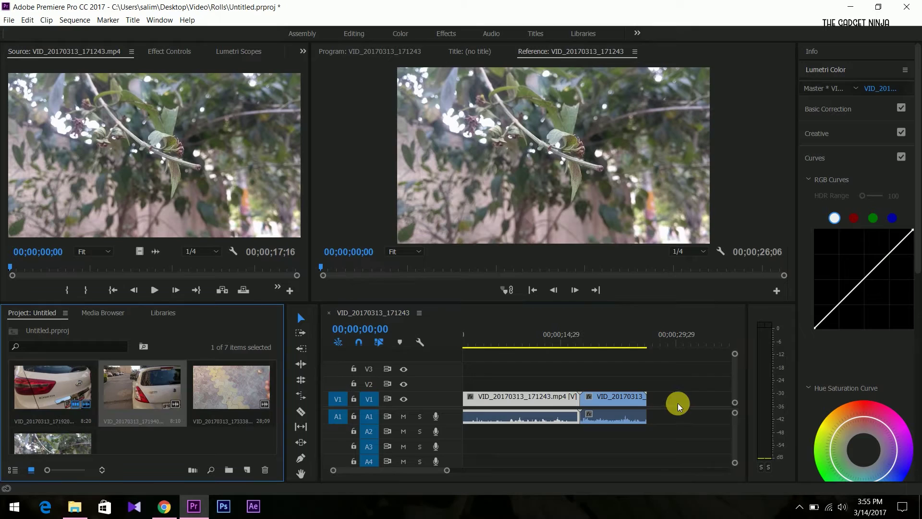
left_click_drag(138, 385, 650, 398)
scroll(555, 406, "down", 3)
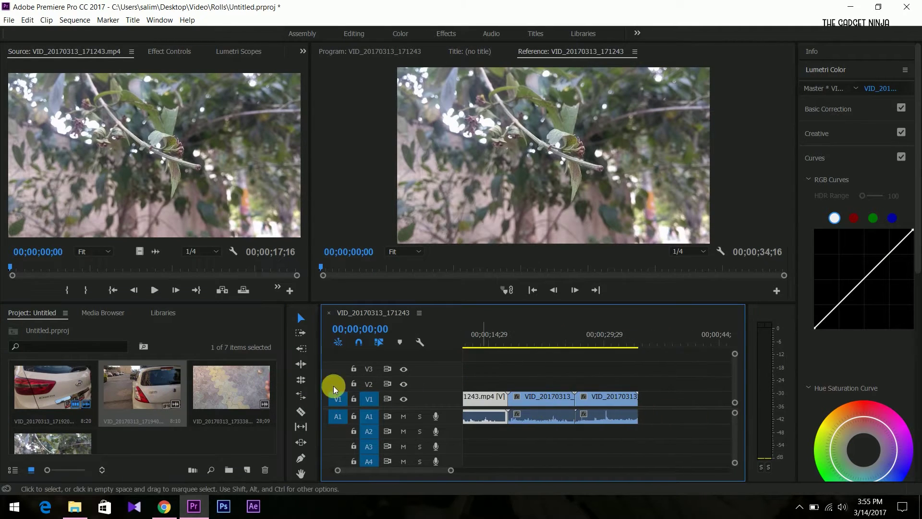
left_click_drag(243, 372, 645, 407)
scroll(510, 405, "up", 5)
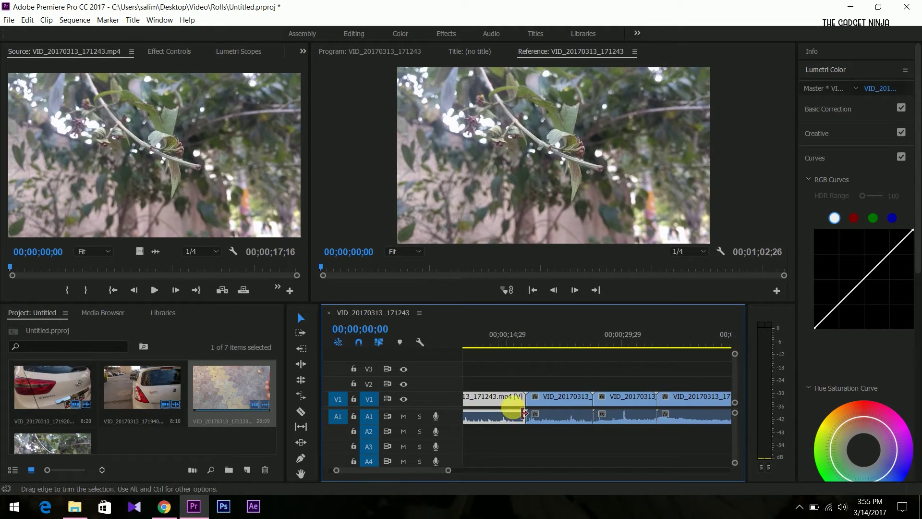
scroll(552, 397, "down", 6)
scroll(580, 390, "down", 5)
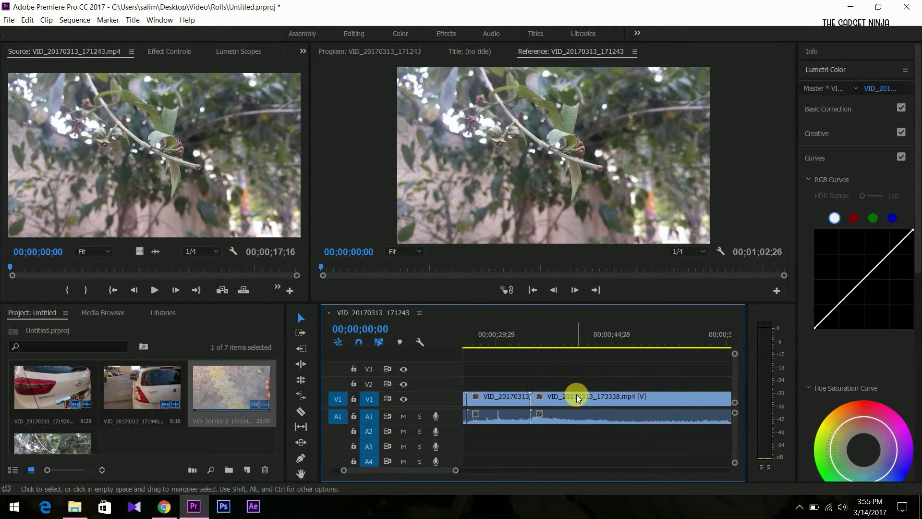
scroll(577, 397, "up", 6)
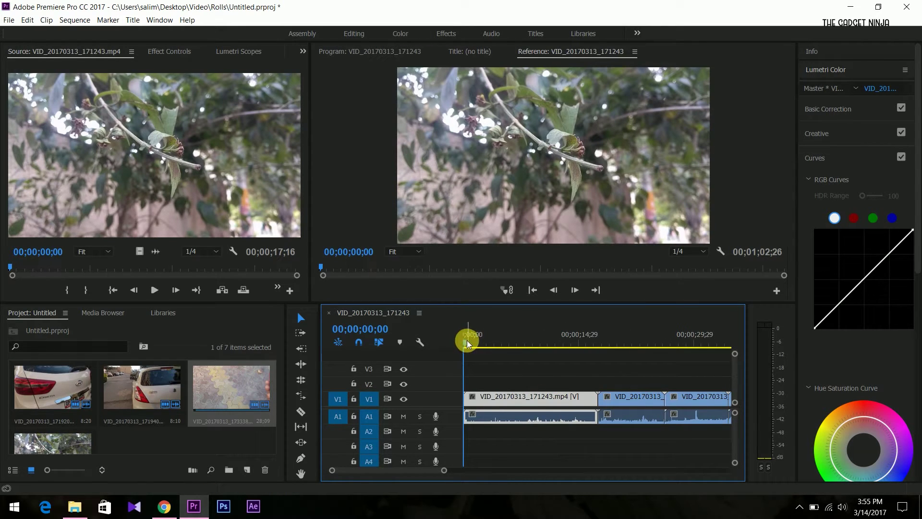
mouse_move(468, 344)
left_mouse_down()
mouse_move(733, 354)
mouse_move(457, 342)
left_mouse_up()
key("space")
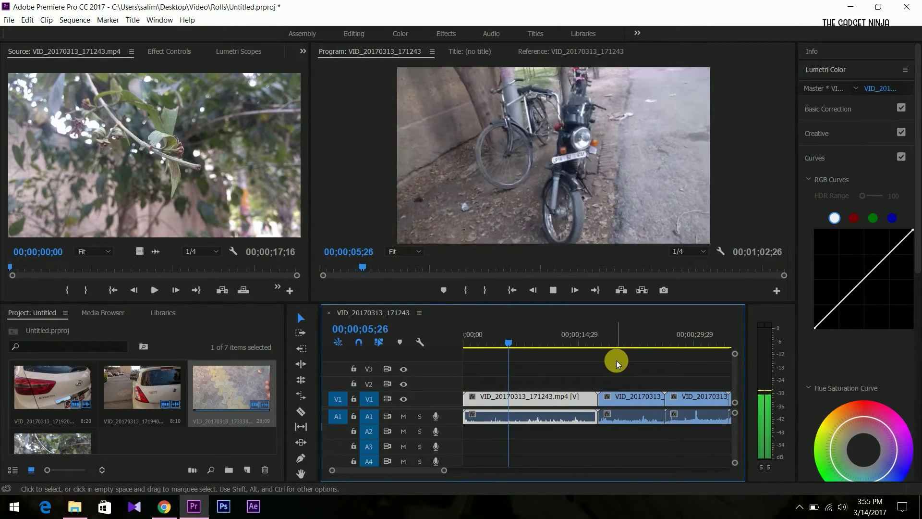
key("ctrl+shift+")
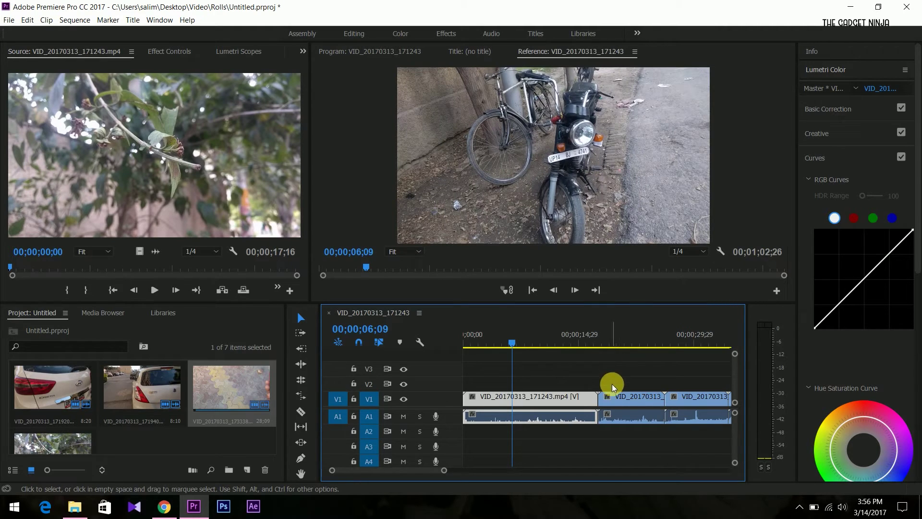
- Apply default transitions at the first two cuts, dismissing the insufficient media warnings
left_click(599, 405)
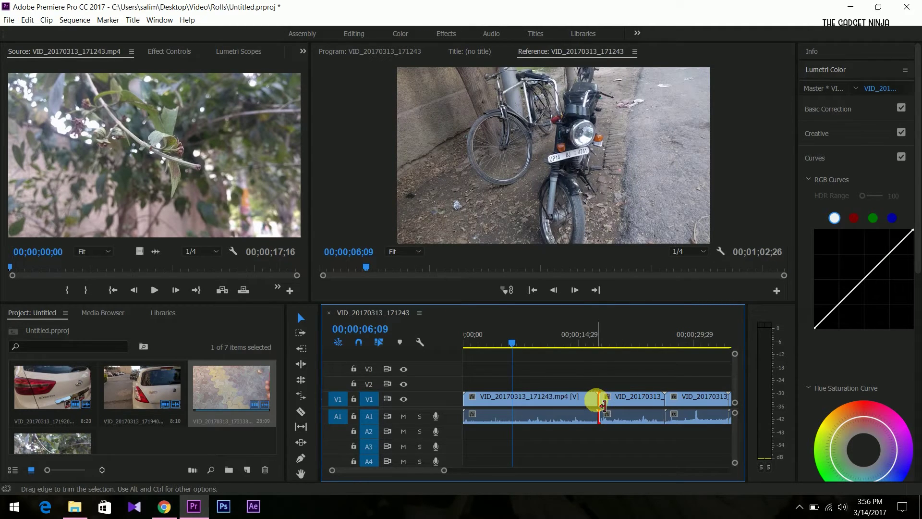
right_click(599, 403)
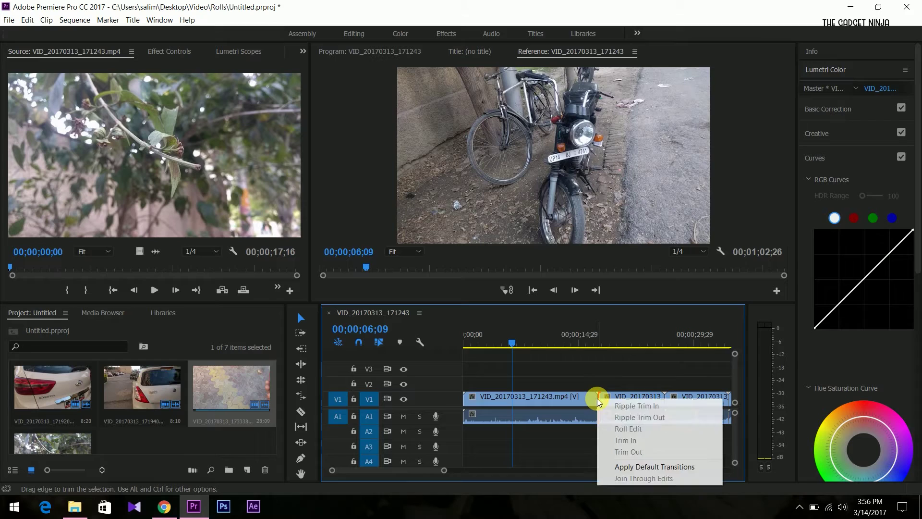
left_click(621, 467)
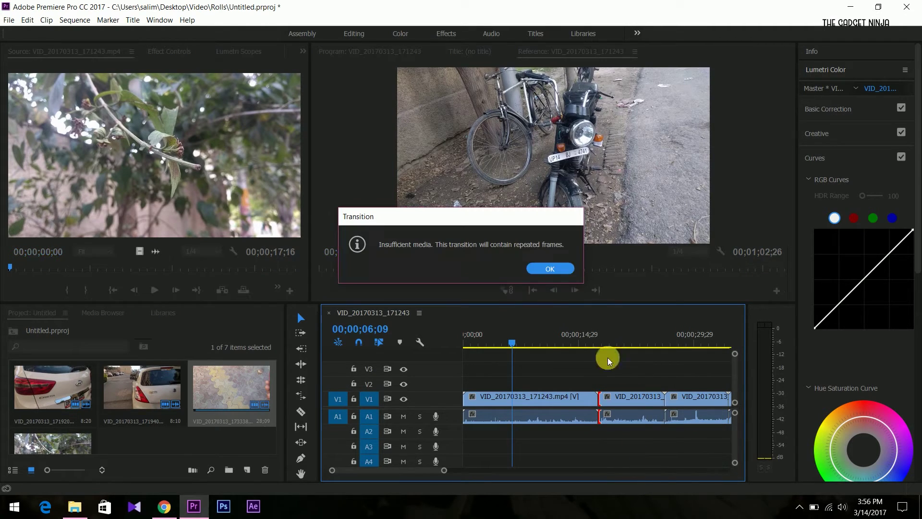
left_click(553, 268)
right_click(665, 402)
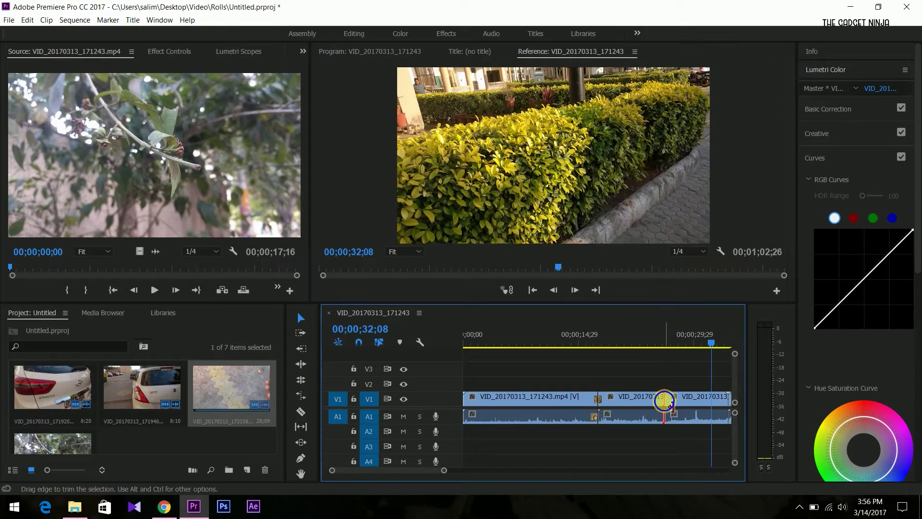
left_click(682, 470)
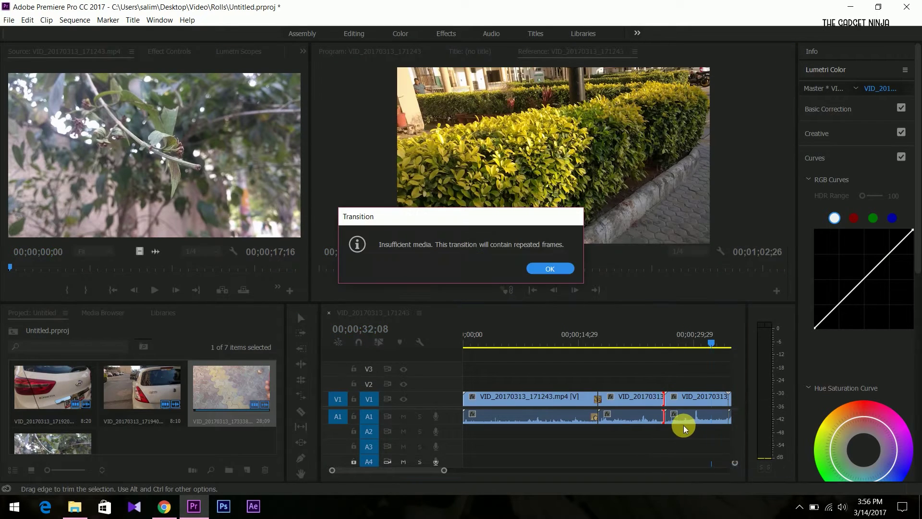
key("Return")
- Apply the default transition at the third cut and select VID_20170313_173338
scroll(644, 399, "down", 3)
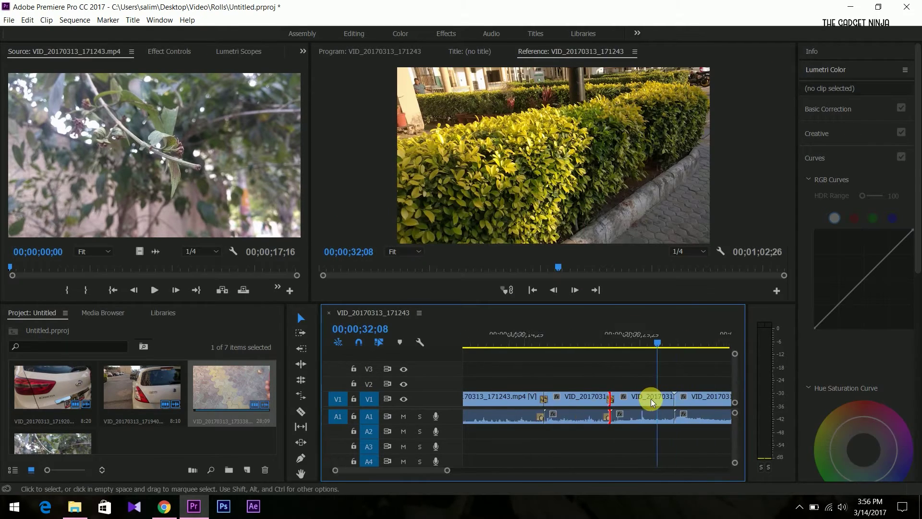
right_click(644, 406)
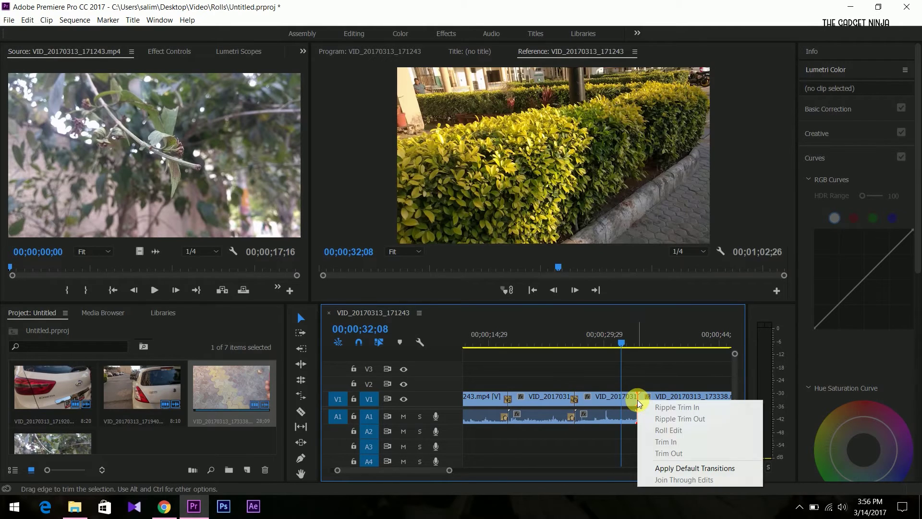
left_click(659, 468)
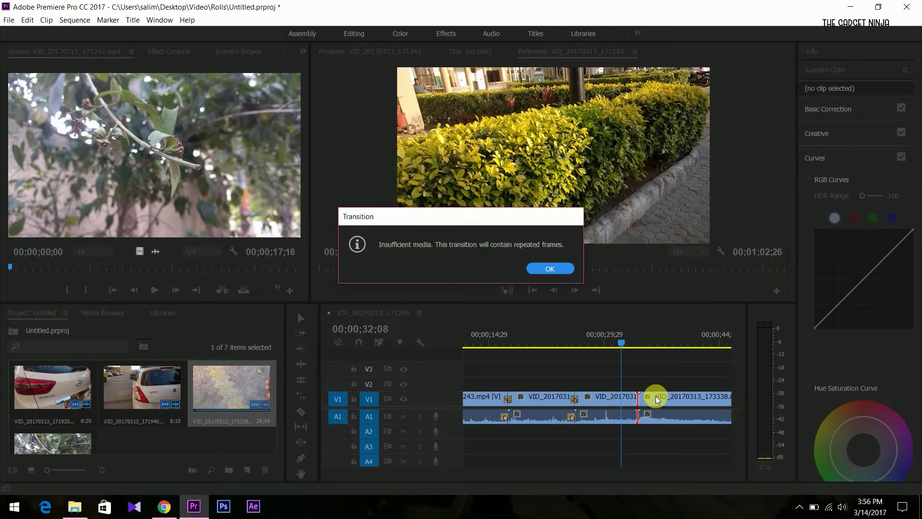
key("Return")
scroll(679, 404, "down", 3)
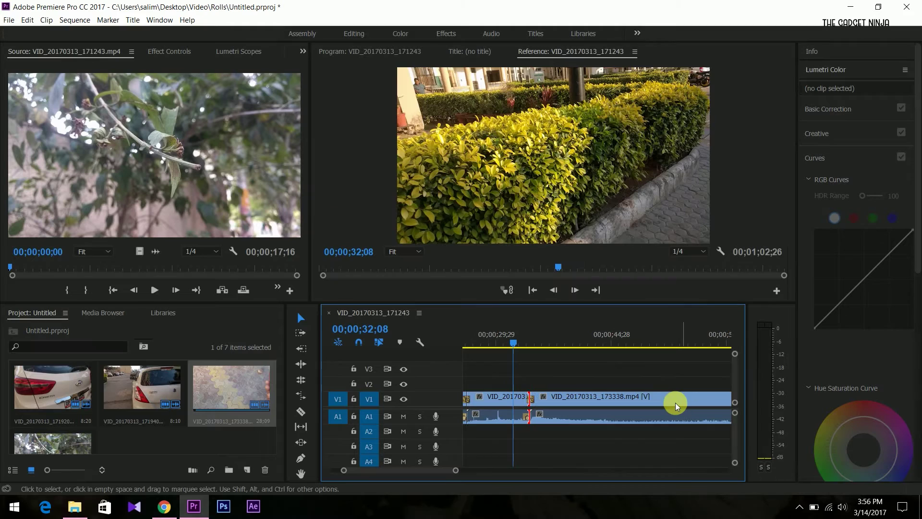
left_click(657, 395)
- Split VID_20170313_173338 with the Razor tool at 00;00;48;09
left_click(657, 347)
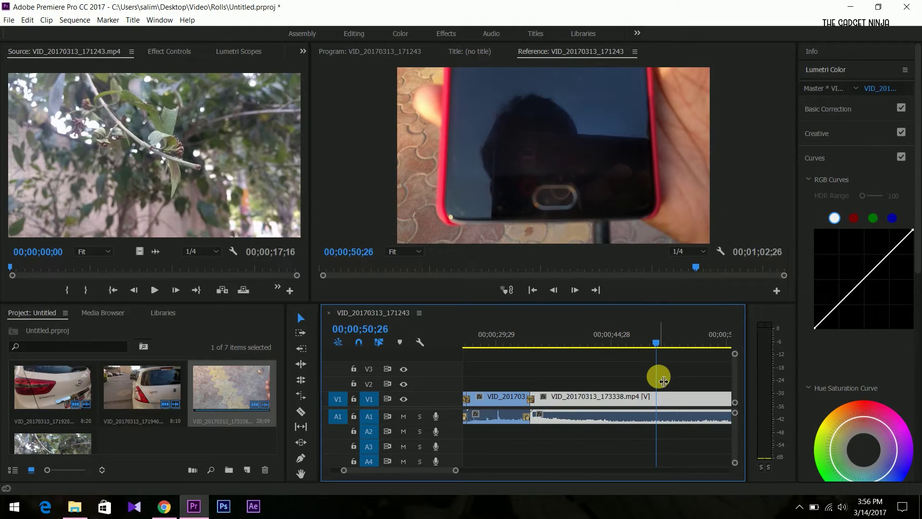
left_click(638, 334)
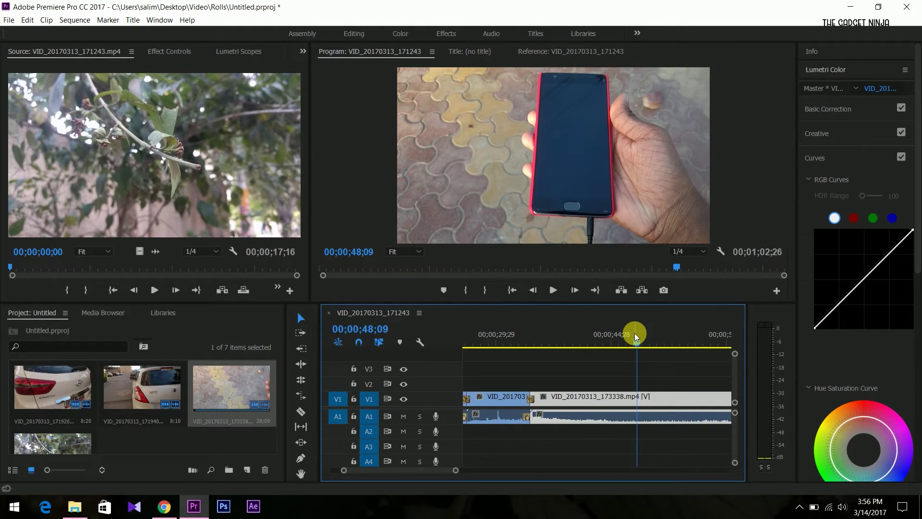
key("c")
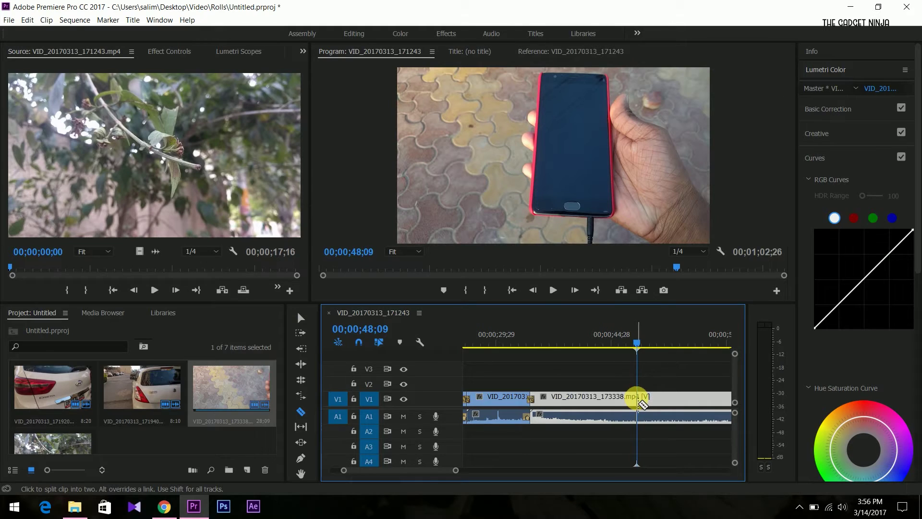
left_click(639, 400)
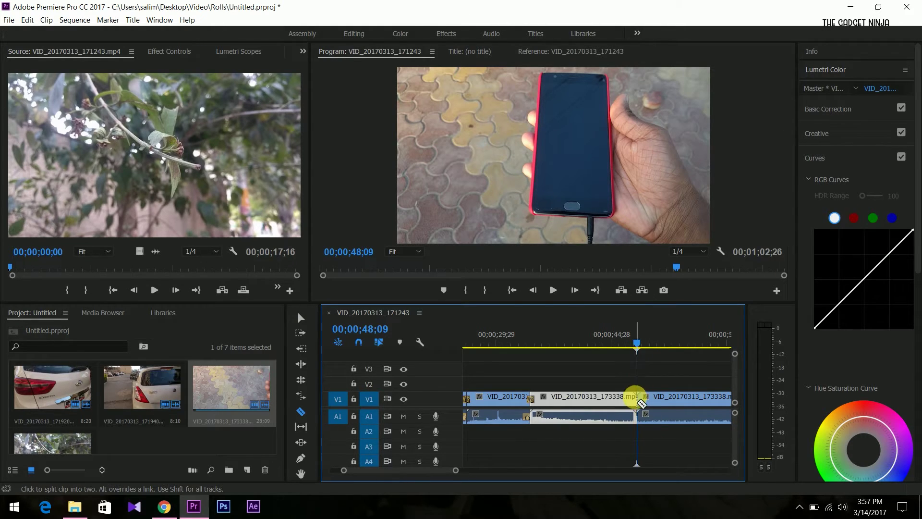
- Rate-stretch the final clips shorter so the sequence ends near 00;00;50;17
scroll(668, 408, "down", 3)
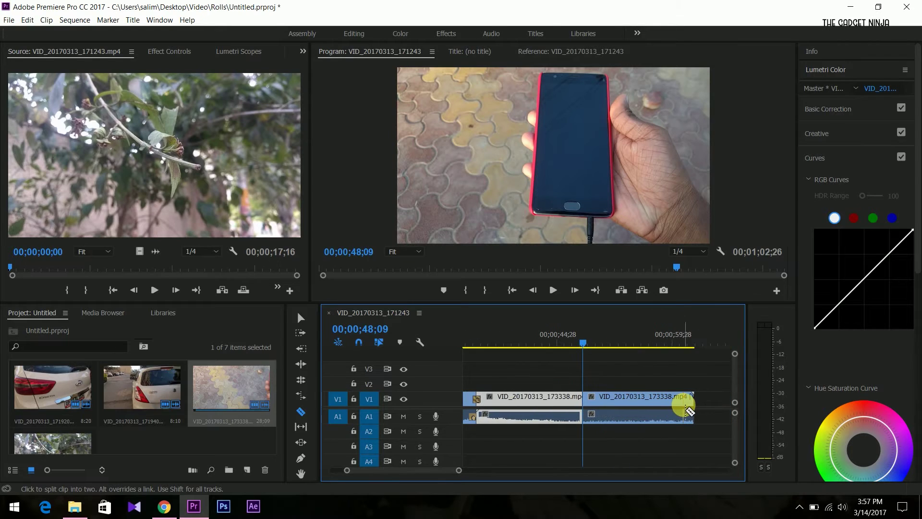
key("r")
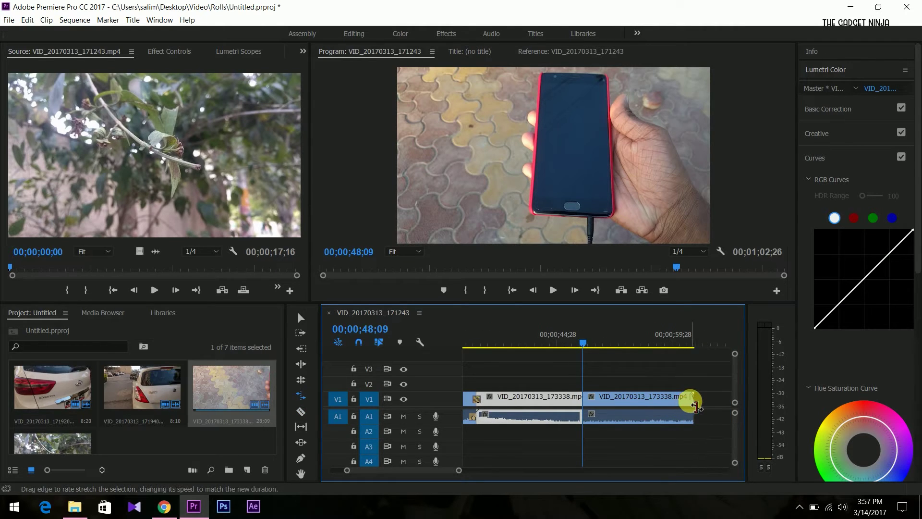
left_click(699, 407)
left_click_drag(699, 407, 627, 406)
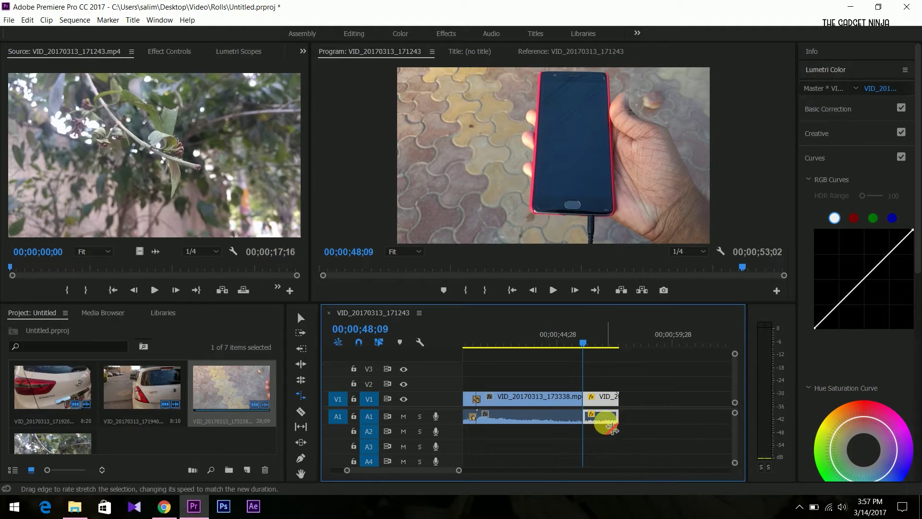
mouse_move(431, 471)
left_mouse_down()
mouse_move(391, 470)
mouse_move(428, 472)
left_mouse_up()
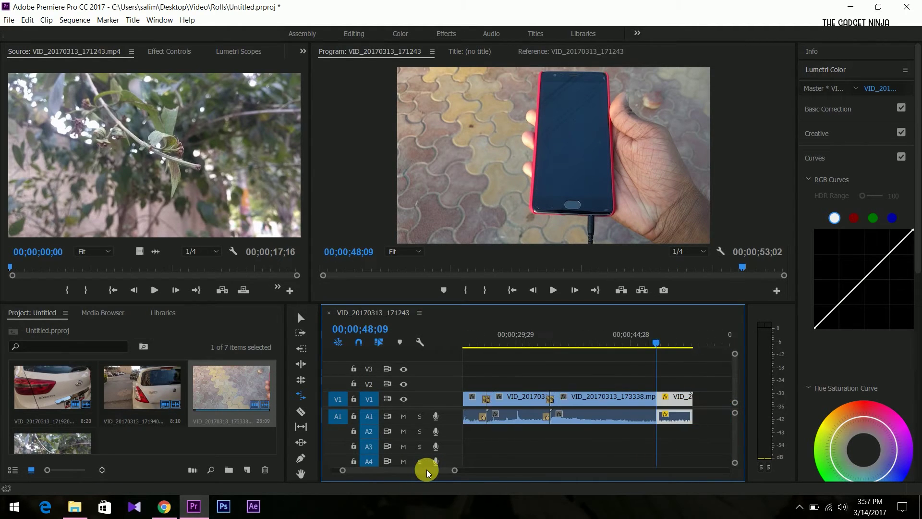
left_click(638, 344)
key("space")
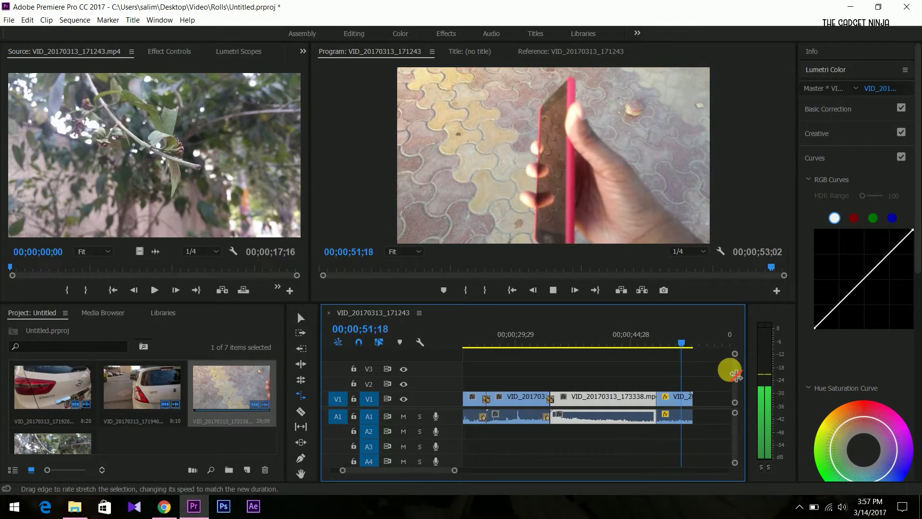
left_click_drag(693, 398, 672, 398)
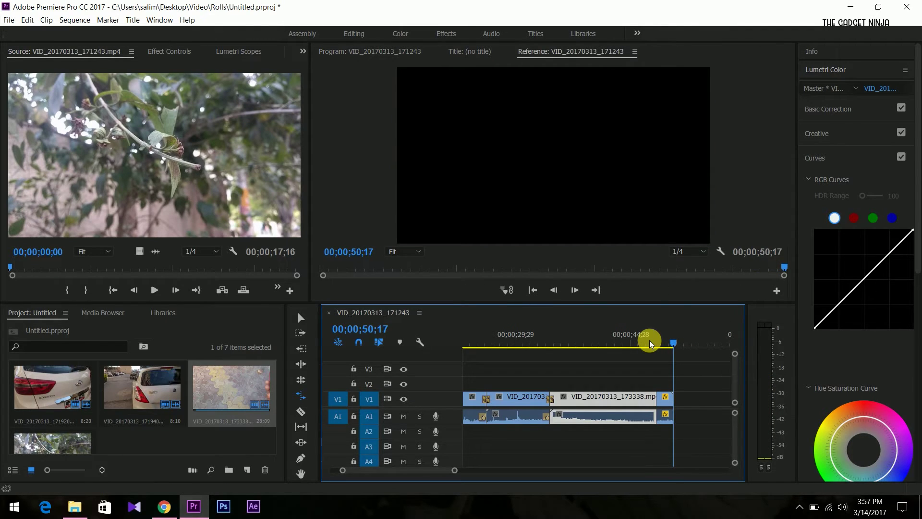
- Save the project, return to the sequence start, and open Export Media settings
key("ctrl+s")
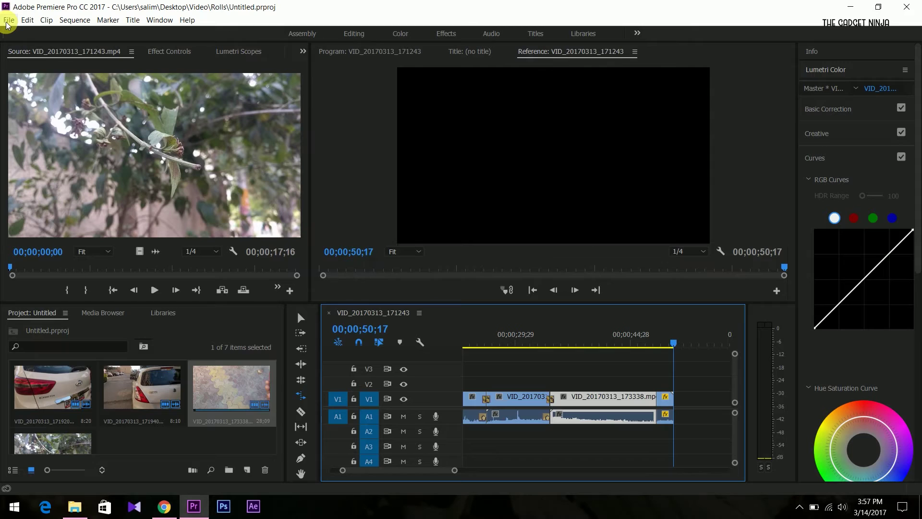
key("Home")
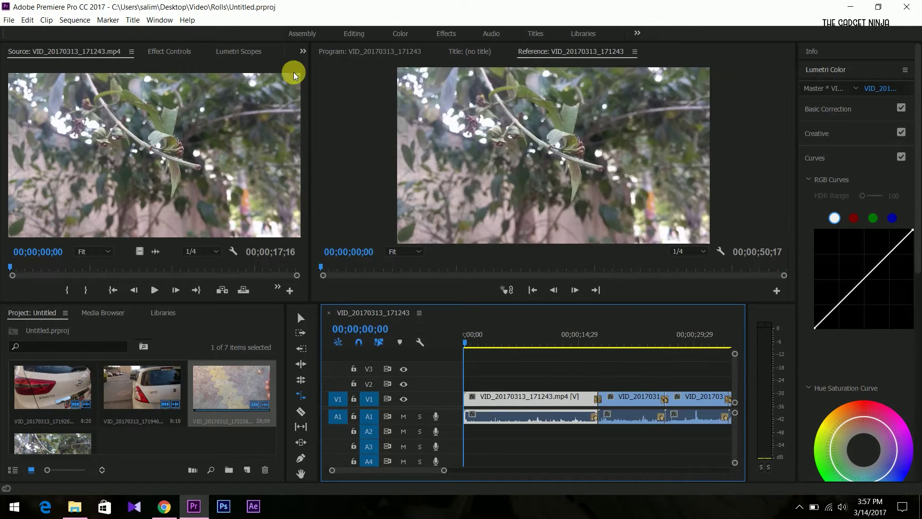
left_click(9, 20)
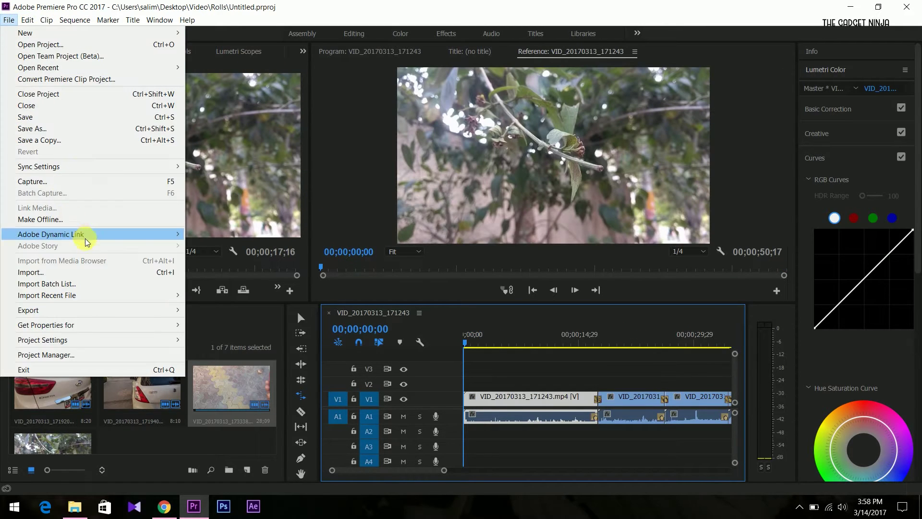
mouse_move(148, 310)
left_click(225, 315)
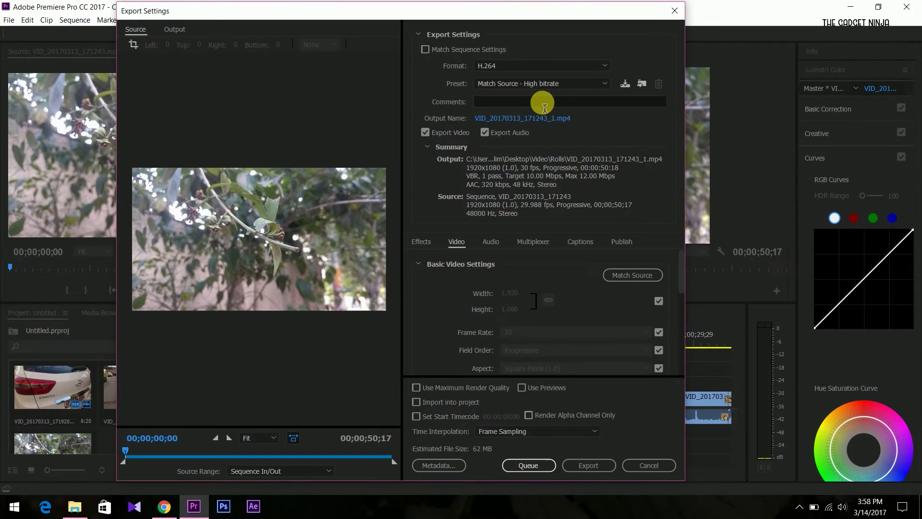
- Name the export output file Video.mp4 in the Rolls folder
left_click(567, 83)
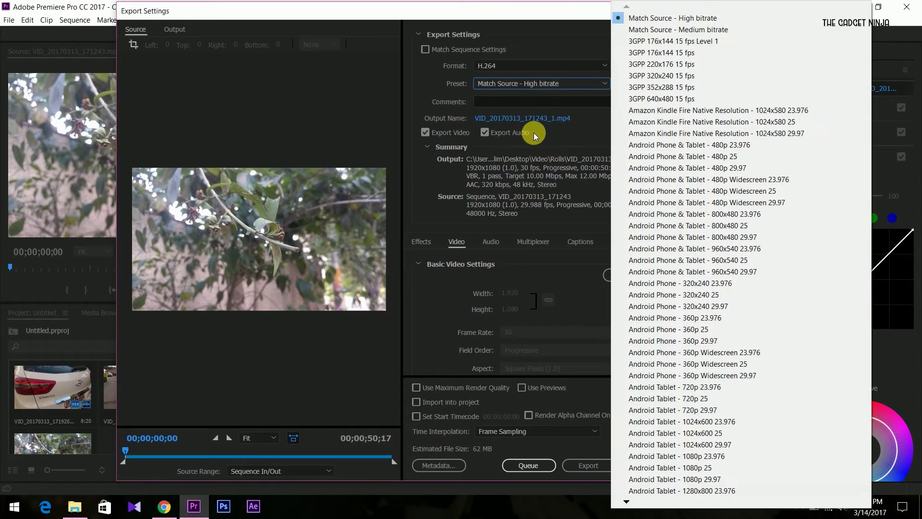
left_click(534, 119)
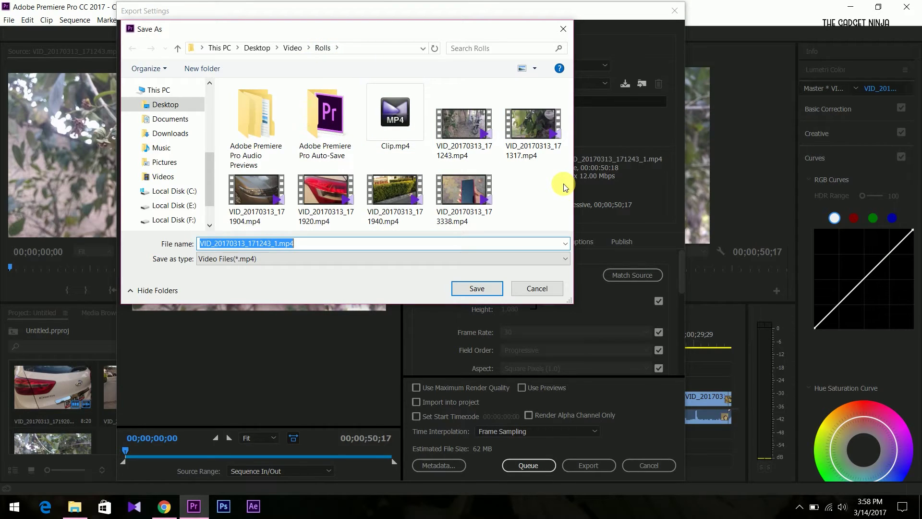
type("Video")
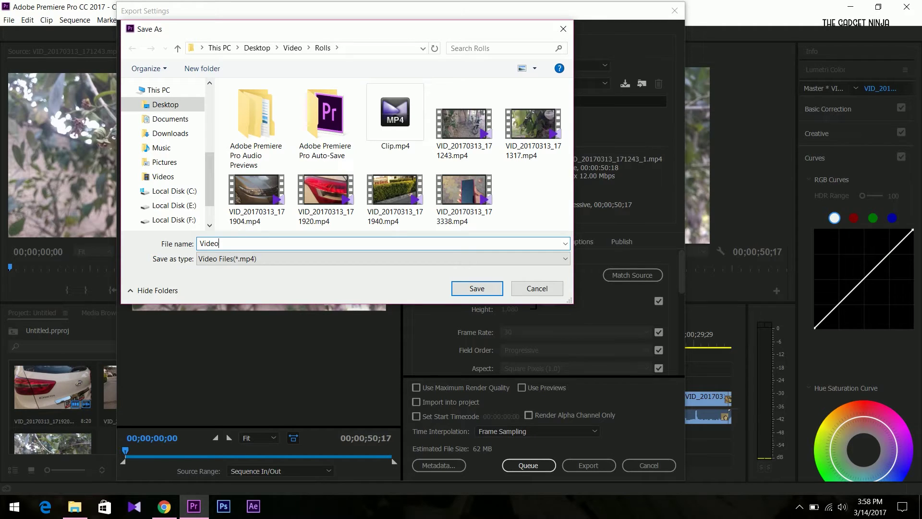
left_click(489, 290)
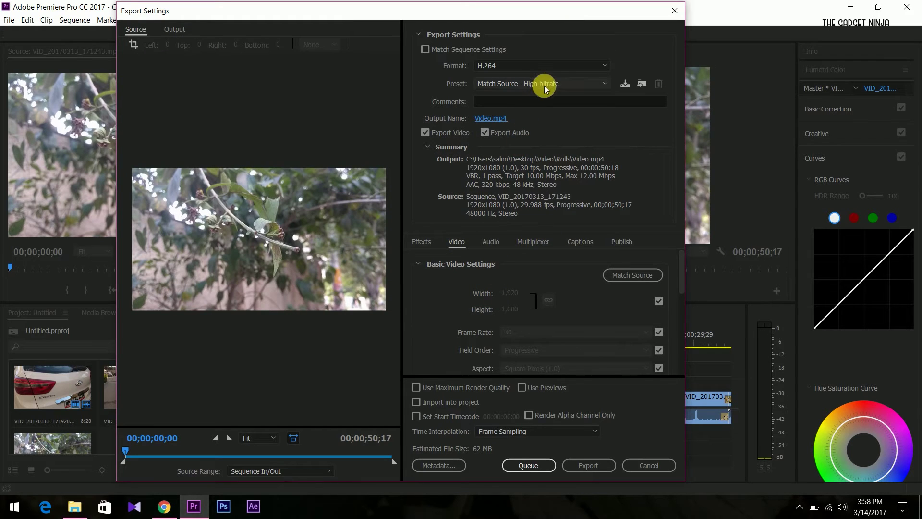
- Choose the YouTube 1080p HD preset and export the sequence to Video.mp4
left_click(546, 84)
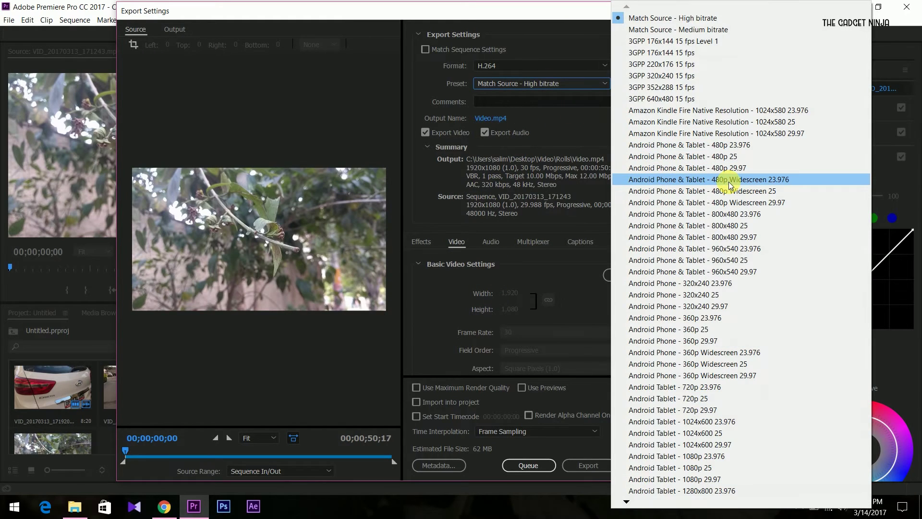
key("y")
scroll(731, 197, "down", 1)
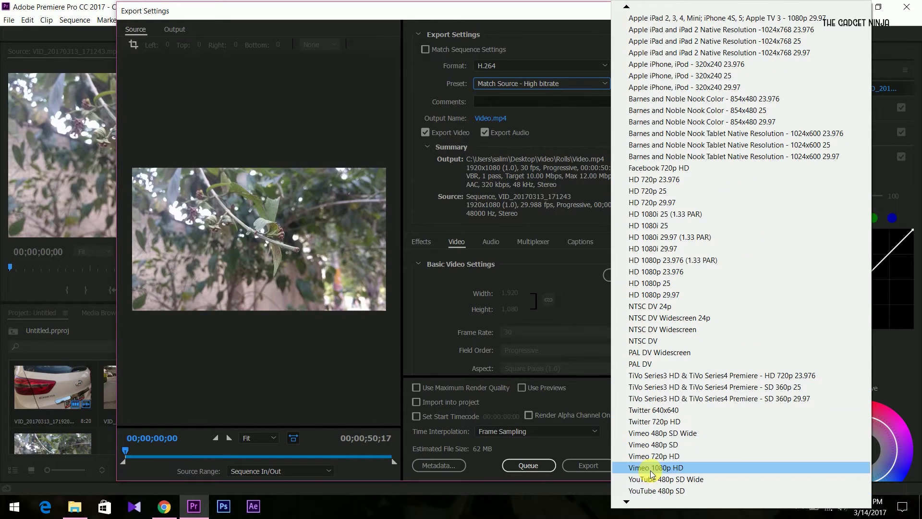
mouse_move(627, 502)
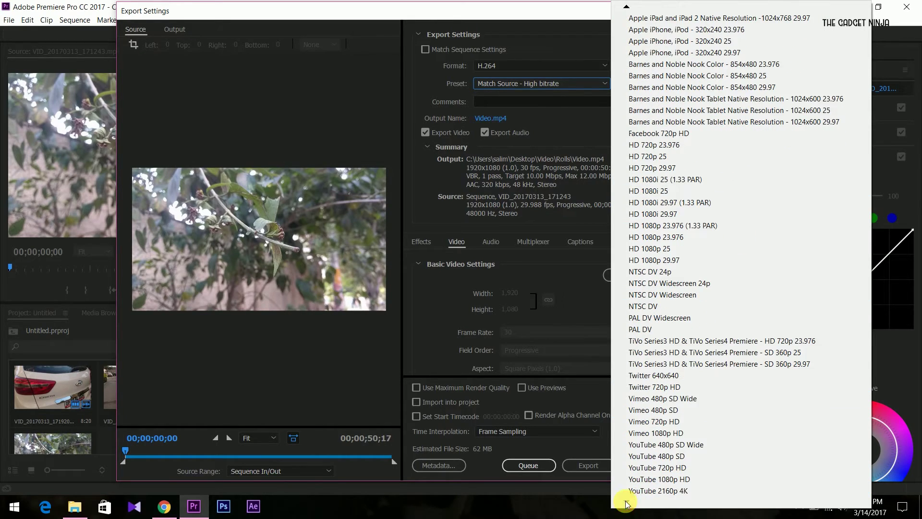
left_click(646, 479)
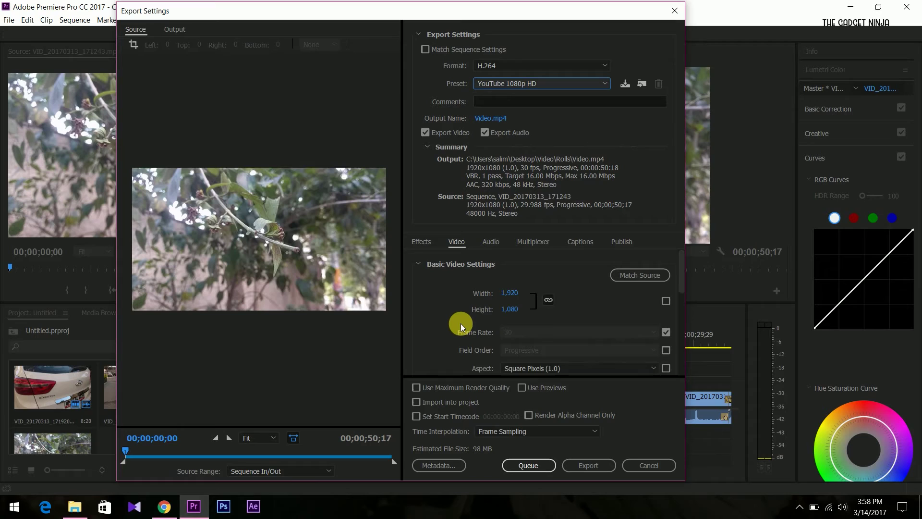
left_click(587, 466)
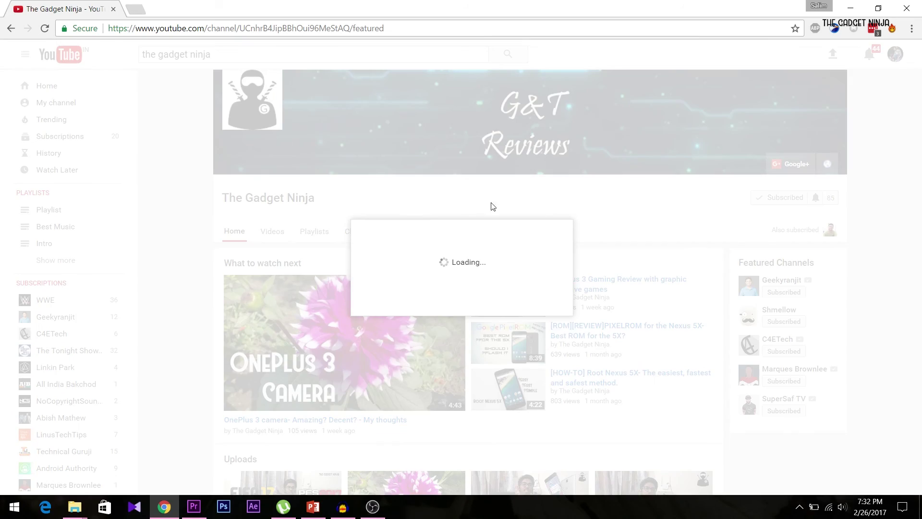
- Save the YouTube notification settings to dismiss the dialog and reveal the channel home page
left_click(545, 312)
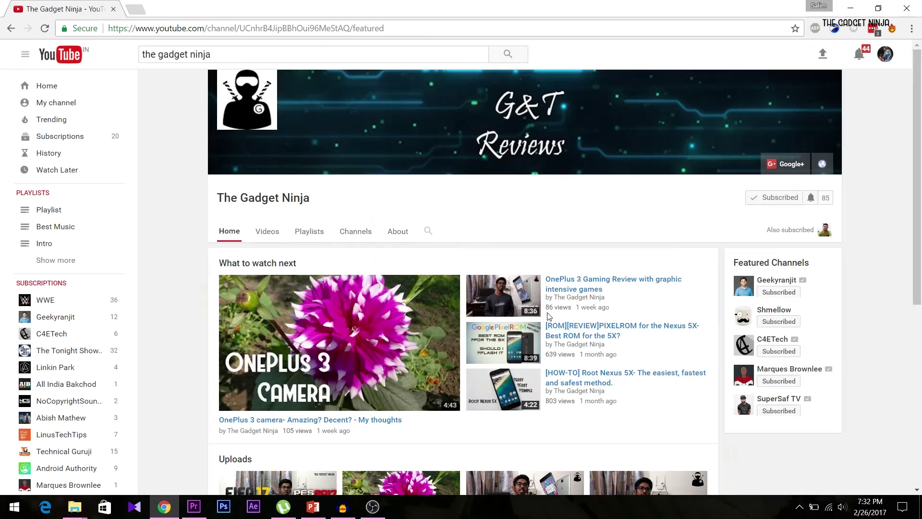